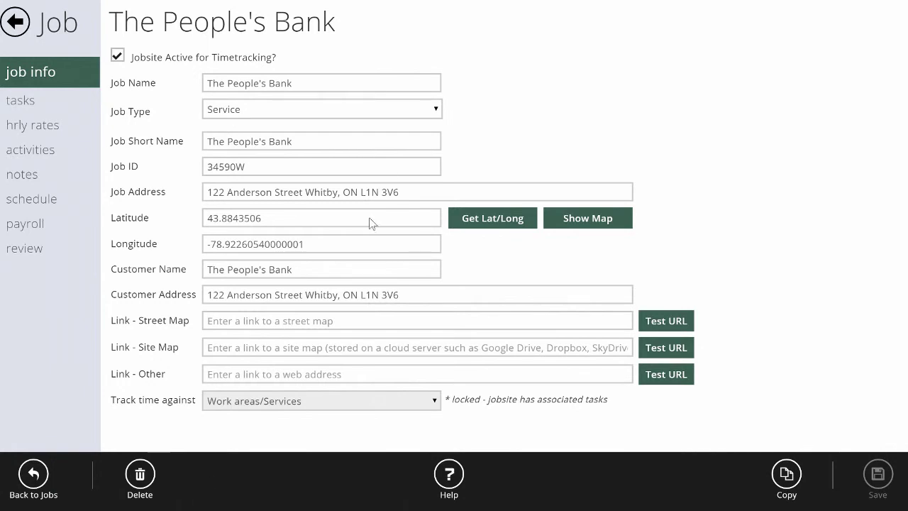
Start adding a task to the job's schedule, choosing the Lawn Maint calendar and the Mowing task.
{"action": "left_click", "coordinate": [23, 201]}
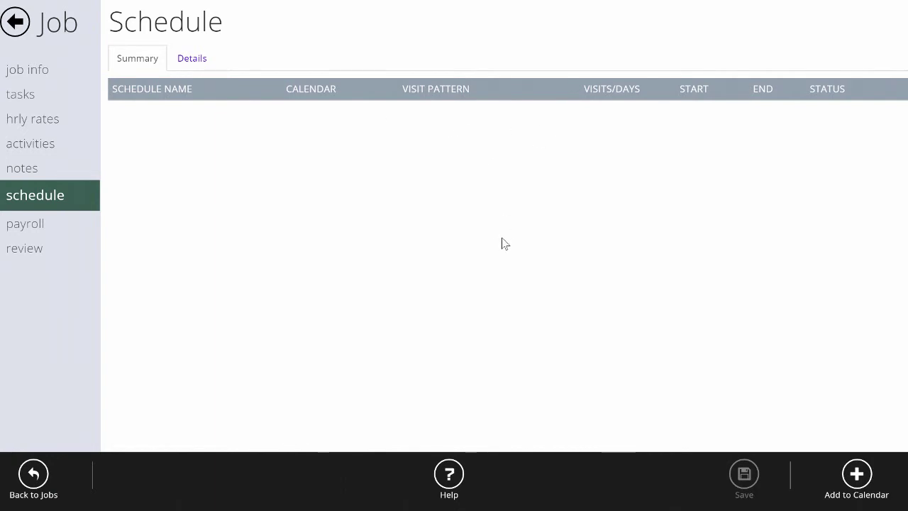
{"action": "left_click", "coordinate": [857, 480]}
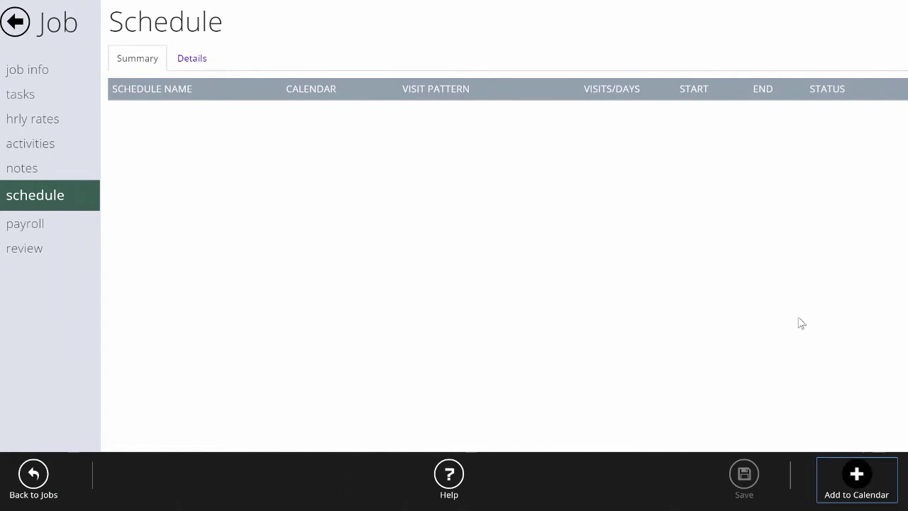
{"action": "left_click", "coordinate": [441, 107]}
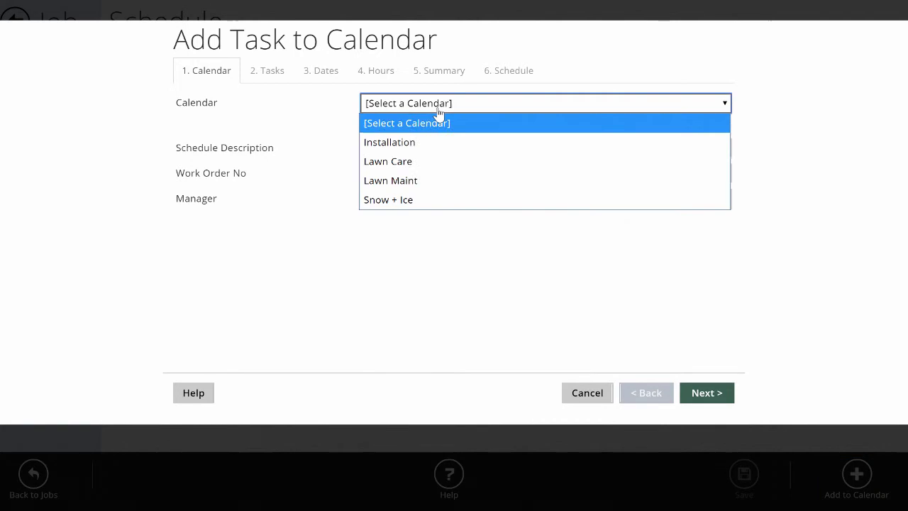
{"action": "left_click", "coordinate": [422, 180]}
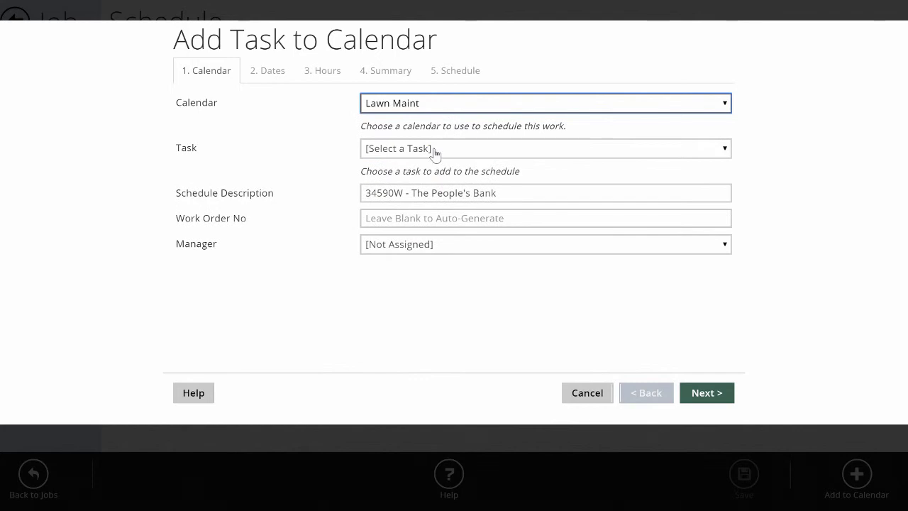
{"action": "left_click", "coordinate": [435, 153]}
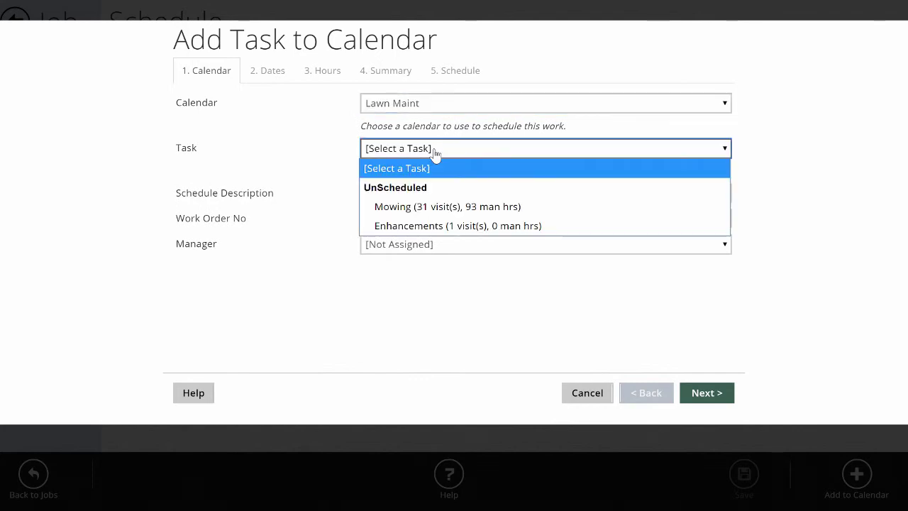
{"action": "left_click", "coordinate": [456, 208]}
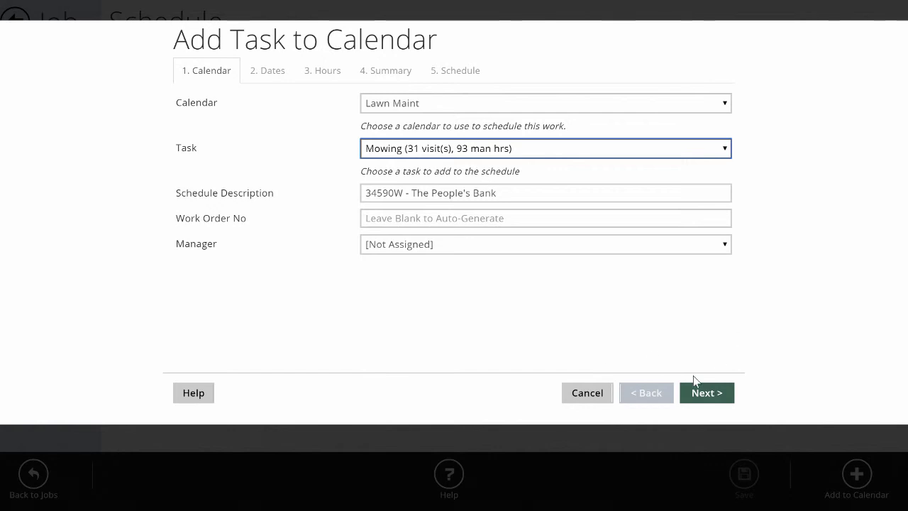
{"action": "left_click", "coordinate": [724, 401]}
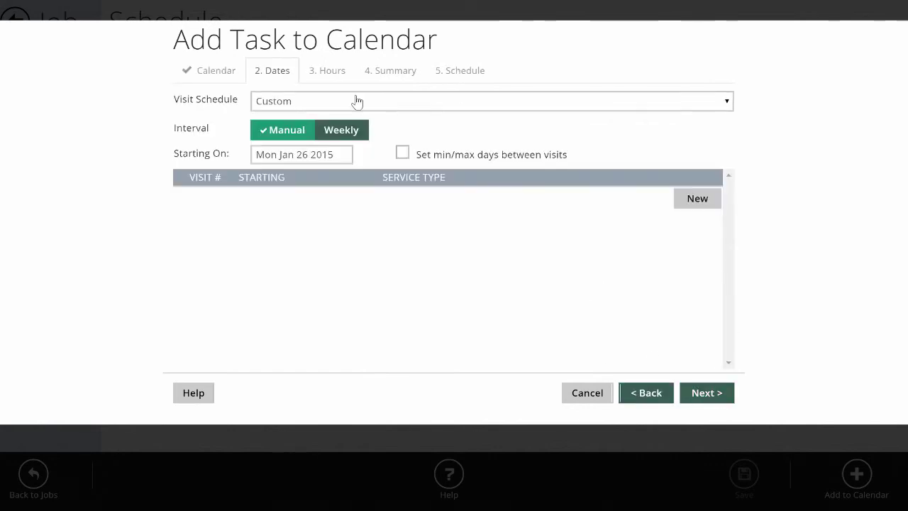
Apply the Mowing-Gold visit schedule and restrict the weekly visits to Tuesdays instead of Sundays.
{"action": "left_click", "coordinate": [358, 101]}
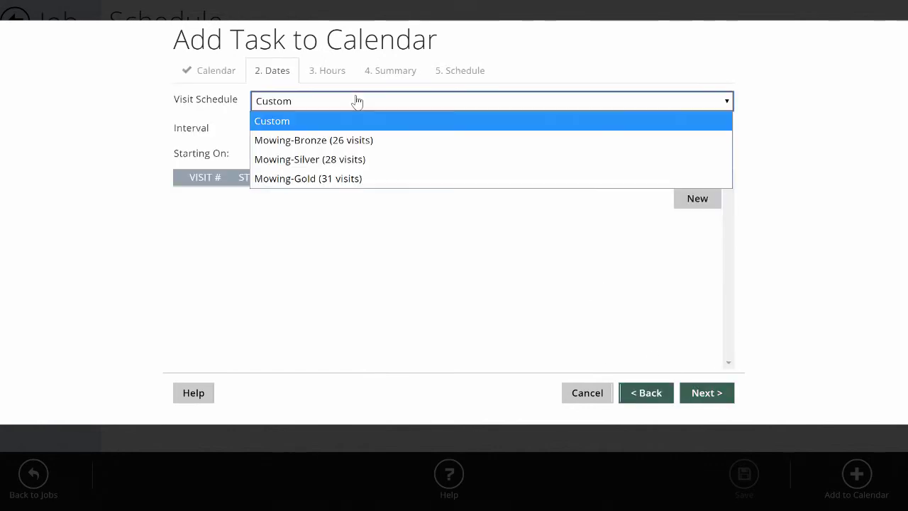
{"action": "left_click", "coordinate": [331, 182]}
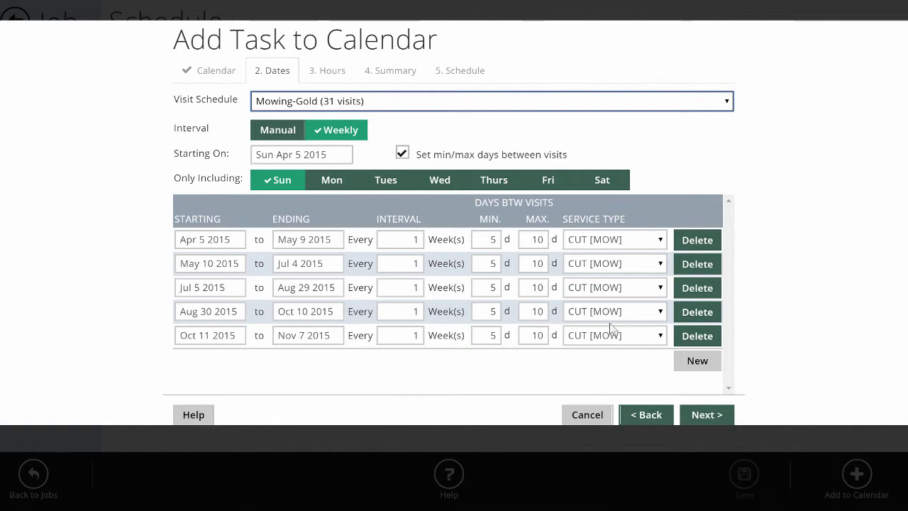
{"action": "left_click", "coordinate": [287, 184]}
{"action": "left_click", "coordinate": [287, 184]}
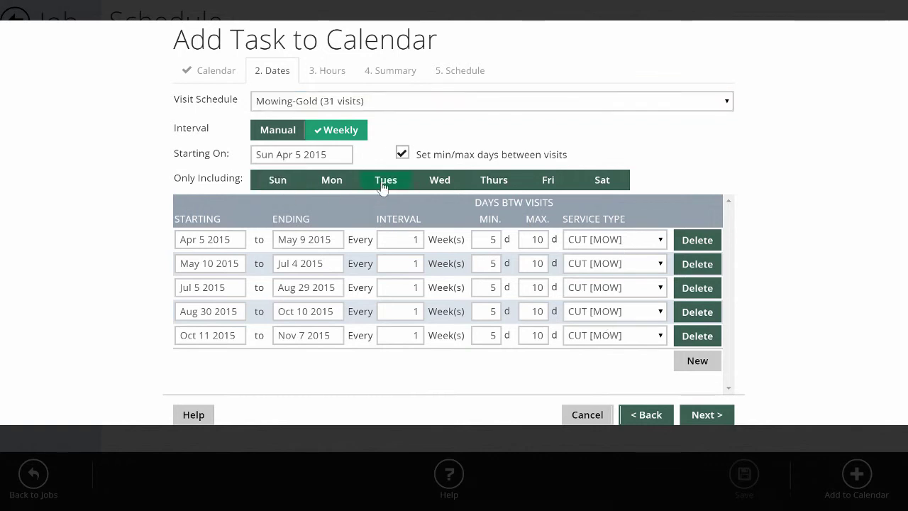
{"action": "left_click", "coordinate": [385, 180]}
{"action": "left_click", "coordinate": [711, 417]}
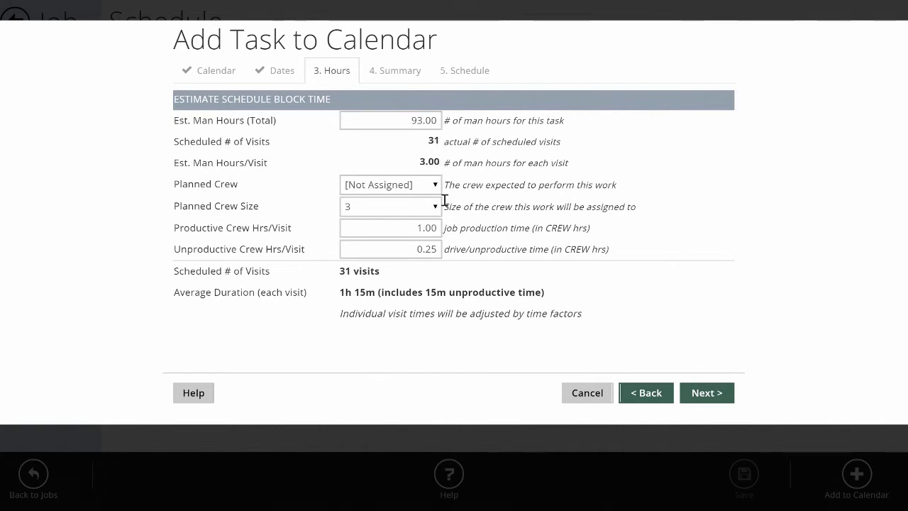
Assign LawnA as the planned crew and continue through the summary to the proposed schedule.
{"action": "left_click", "coordinate": [408, 187]}
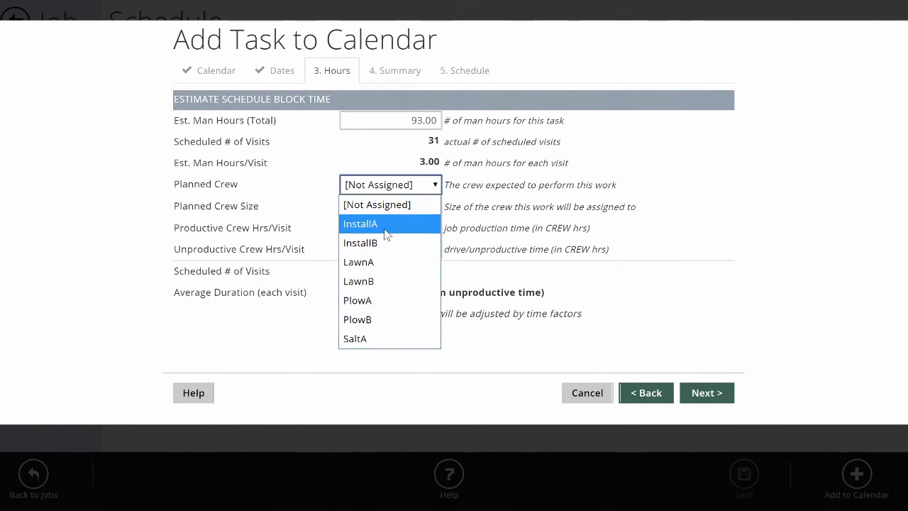
{"action": "left_click", "coordinate": [383, 262]}
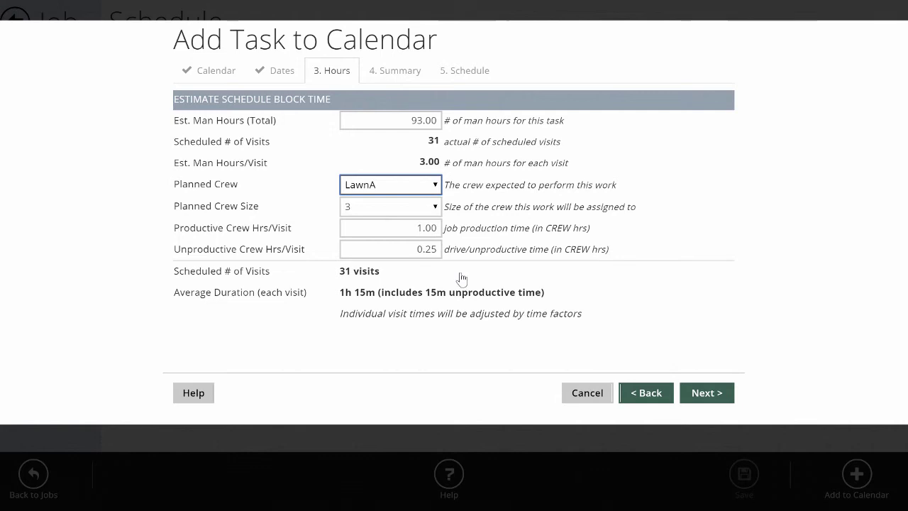
{"action": "left_click", "coordinate": [707, 395]}
{"action": "left_click", "coordinate": [712, 393]}
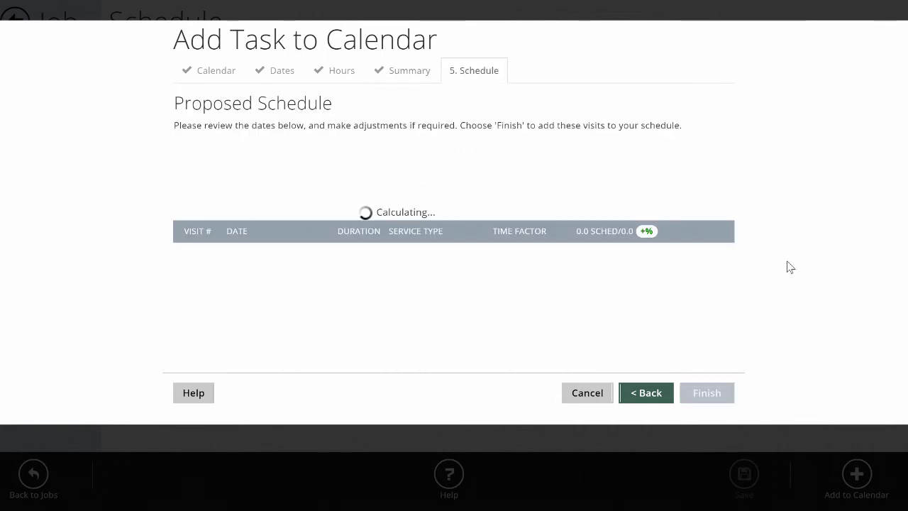
Review the proposed visit dates and time factors, and add the visits to the Lawn Maint calendar.
{"action": "mouse_move", "coordinate": [731, 185]}
{"action": "left_mouse_down"}
{"action": "mouse_move", "coordinate": [735, 268]}
{"action": "mouse_move", "coordinate": [731, 171]}
{"action": "left_mouse_up"}
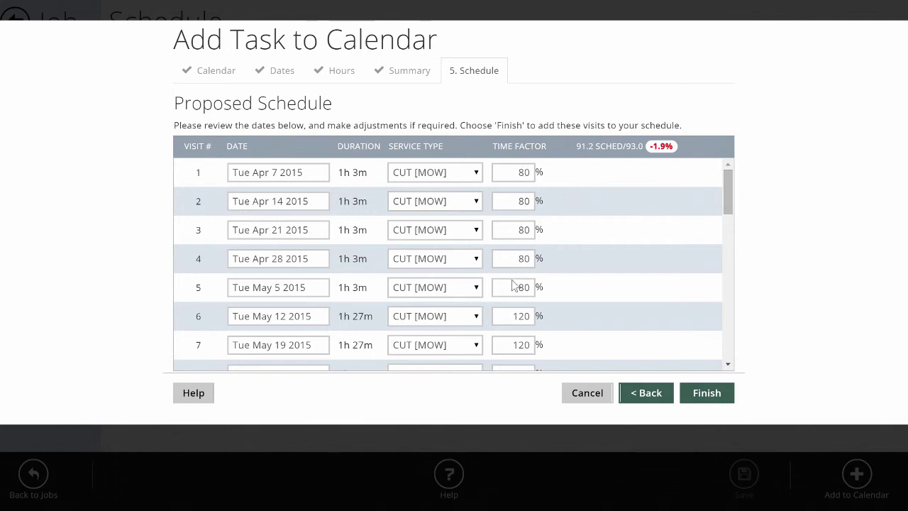
{"action": "left_click_drag", "start_coordinate": [727, 186], "coordinate": [739, 313]}
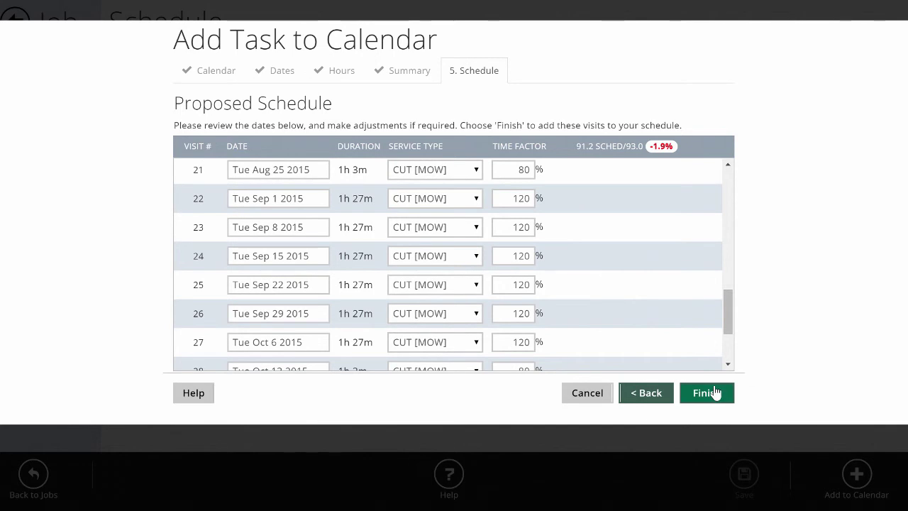
{"action": "scroll", "coordinate": [736, 312], "scroll_direction": "up", "scroll_amount": 3}
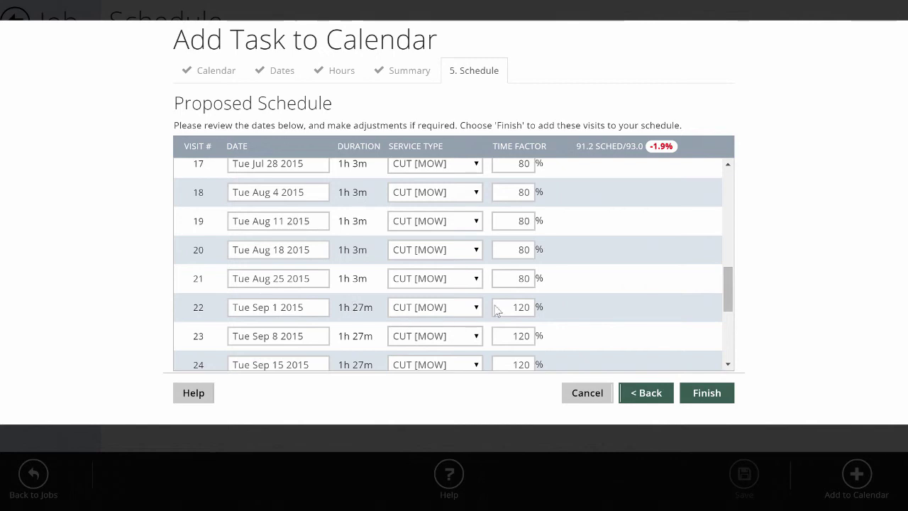
{"action": "left_click", "coordinate": [710, 397]}
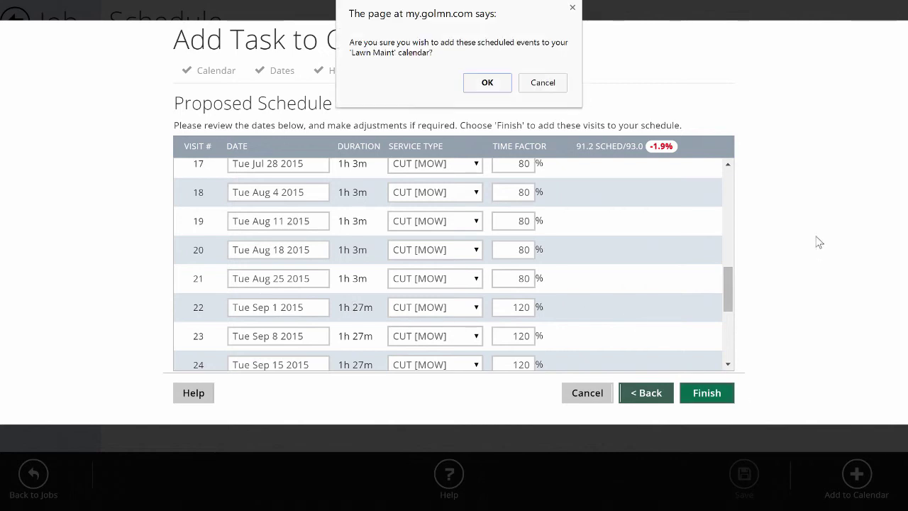
{"action": "left_click", "coordinate": [489, 83]}
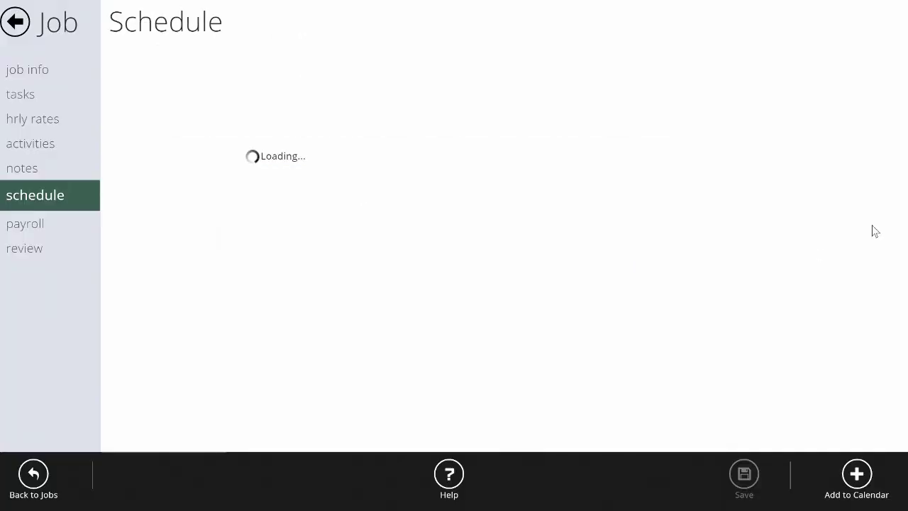
Open visit 10 (Jun 9, 2015) for editing from the schedule's detailed visit list and examine the options for changing that day.
{"action": "left_click", "coordinate": [194, 57]}
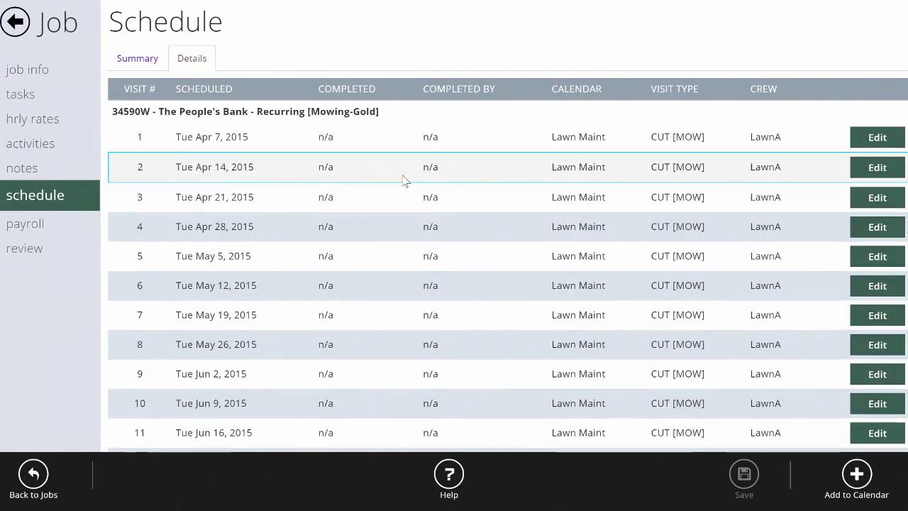
{"action": "scroll", "coordinate": [314, 173], "scroll_direction": "down", "scroll_amount": 8}
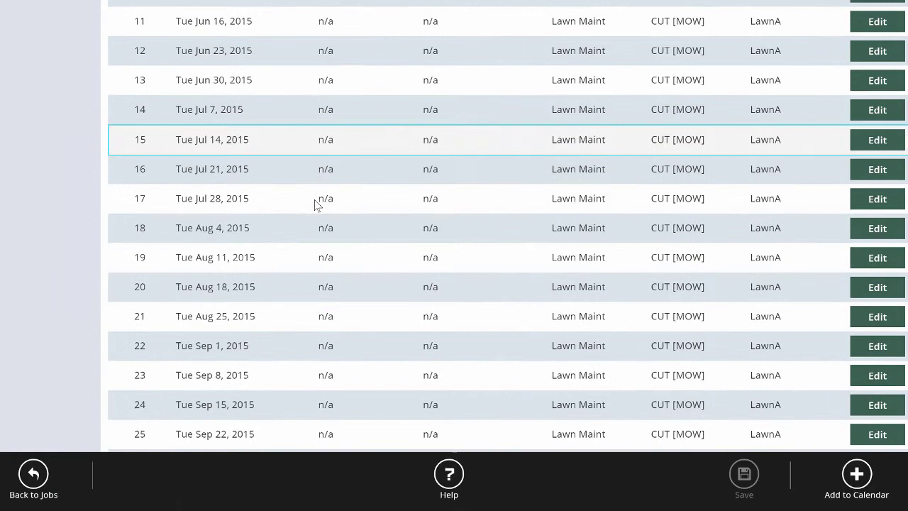
{"action": "scroll", "coordinate": [317, 215], "scroll_direction": "up", "scroll_amount": 8}
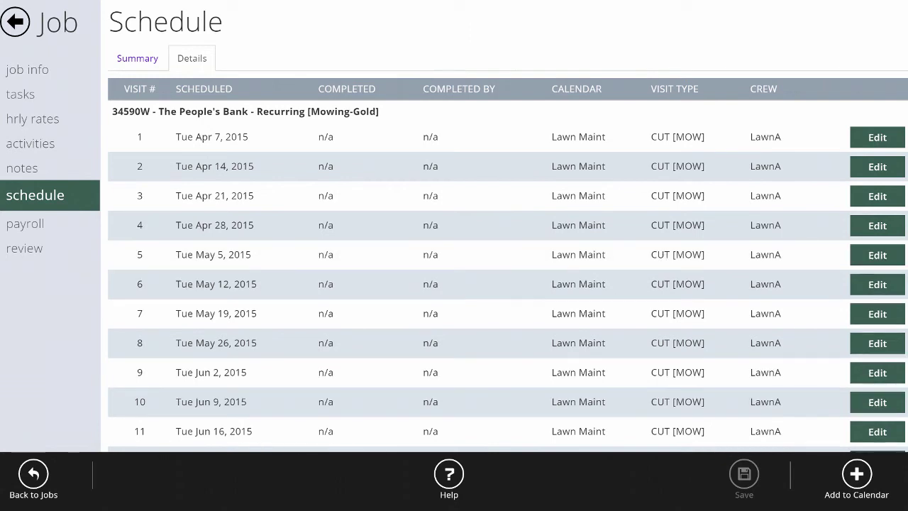
{"action": "scroll", "coordinate": [304, 367], "scroll_direction": "down", "scroll_amount": 3}
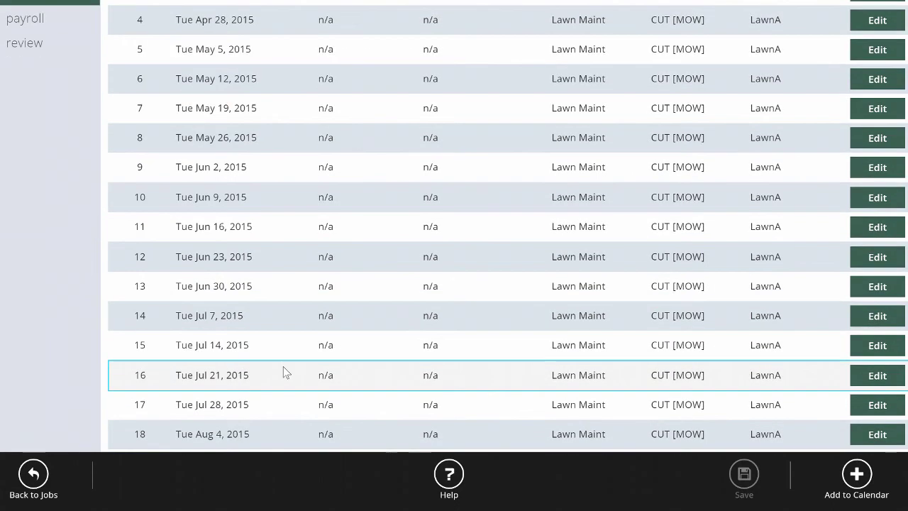
{"action": "scroll", "coordinate": [286, 350], "scroll_direction": "up", "scroll_amount": 1}
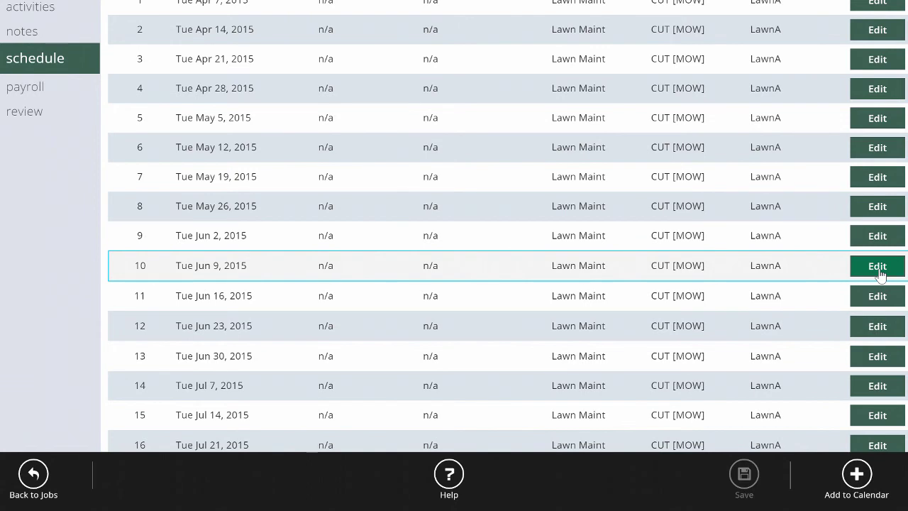
{"action": "left_click", "coordinate": [878, 267]}
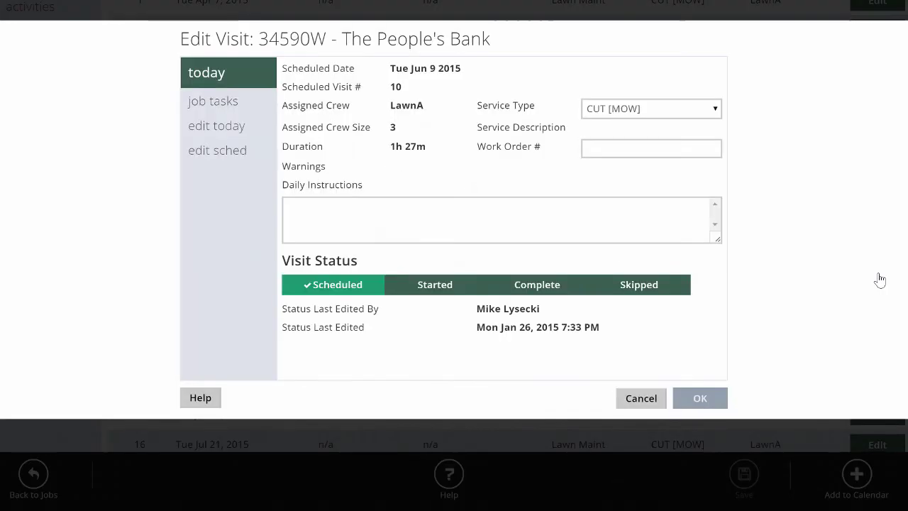
{"action": "left_click", "coordinate": [226, 129]}
{"action": "left_click", "coordinate": [370, 95]}
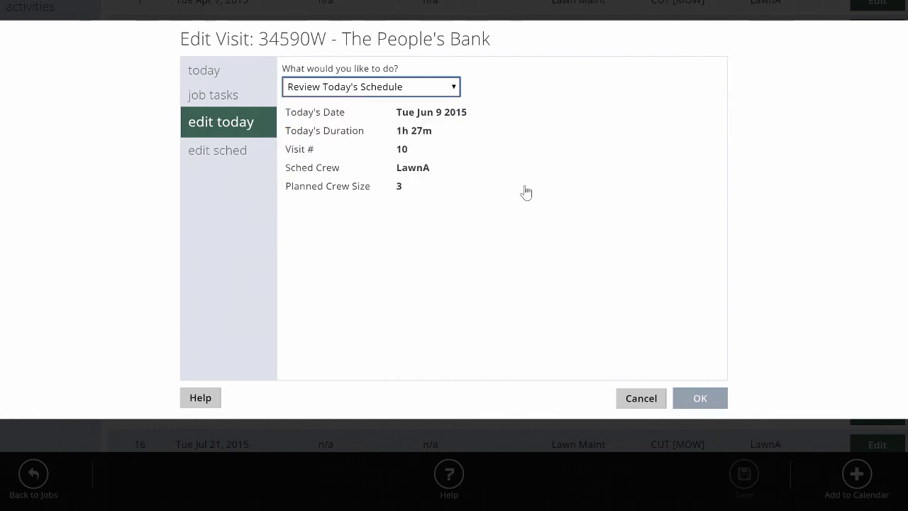
Change the weekday to Wednesday for this visit and all future visits in the series.
{"action": "left_click", "coordinate": [229, 157]}
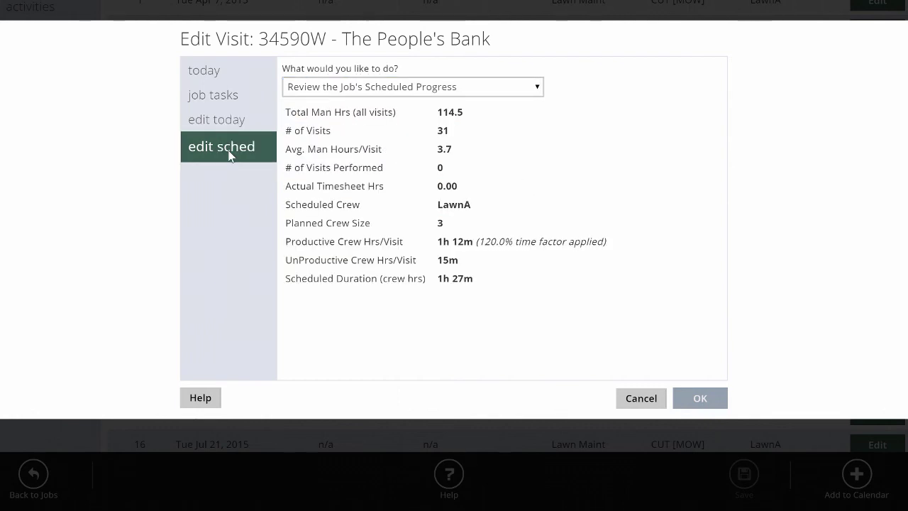
{"action": "left_click", "coordinate": [384, 90]}
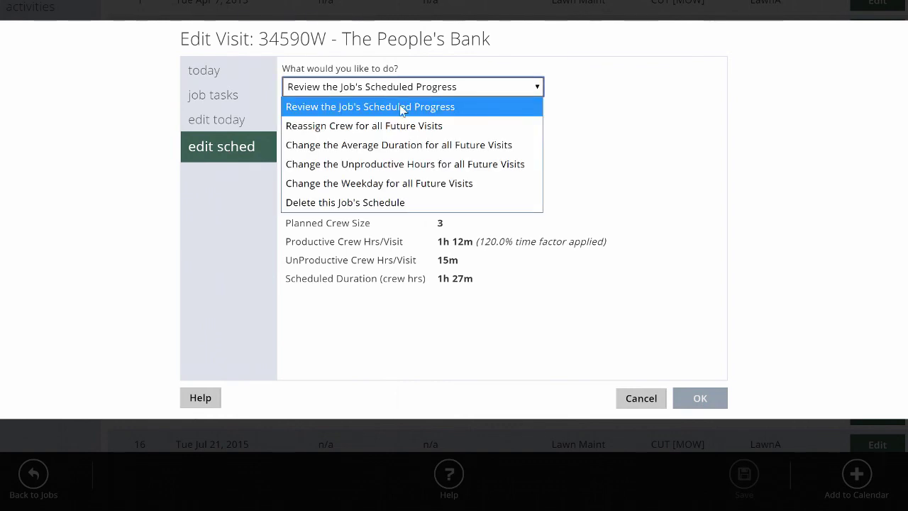
{"action": "left_click", "coordinate": [391, 185]}
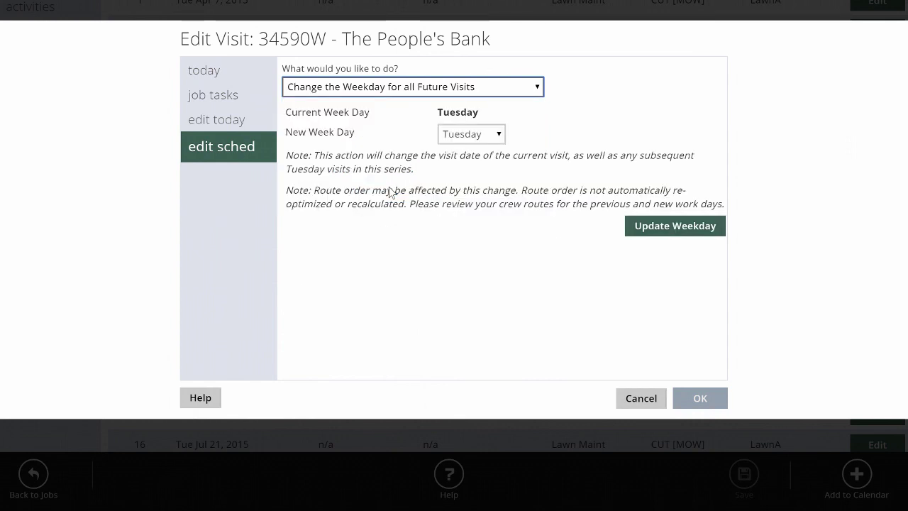
{"action": "left_click", "coordinate": [473, 135]}
{"action": "left_click", "coordinate": [470, 193]}
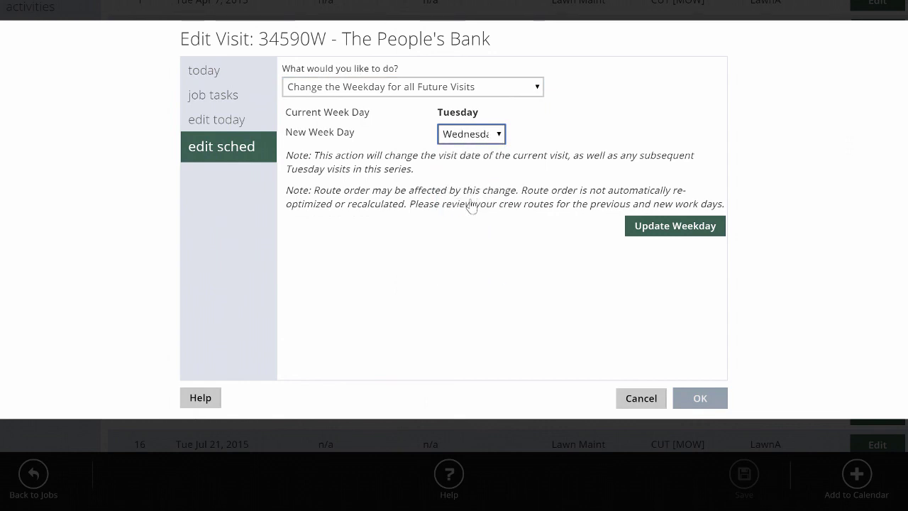
{"action": "left_click", "coordinate": [657, 224]}
{"action": "left_click", "coordinate": [488, 72]}
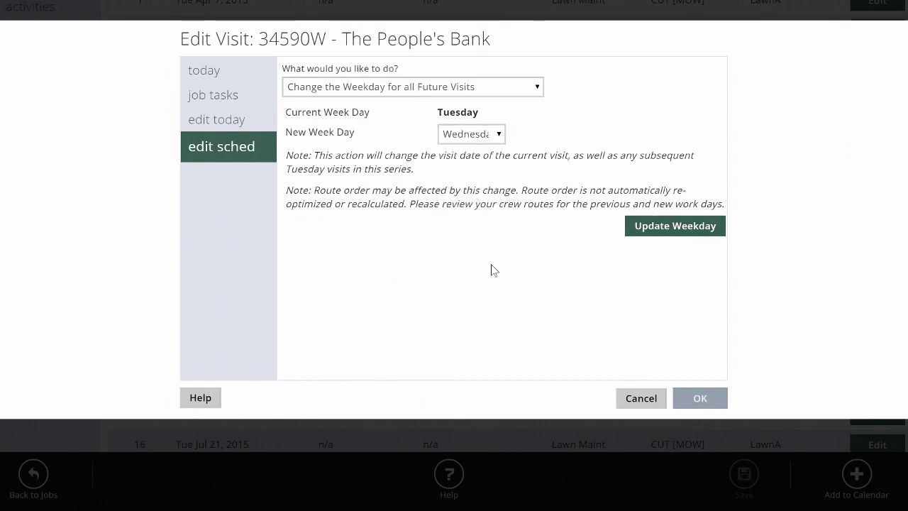